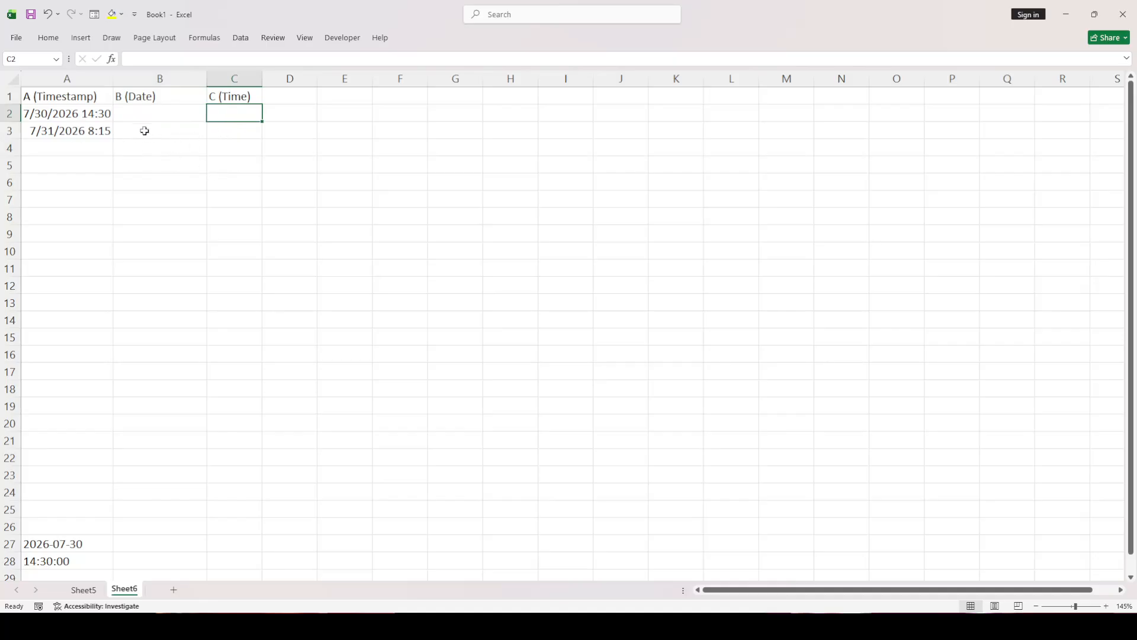
left_click(166, 117)
left_click_drag(222, 123, 211, 132)
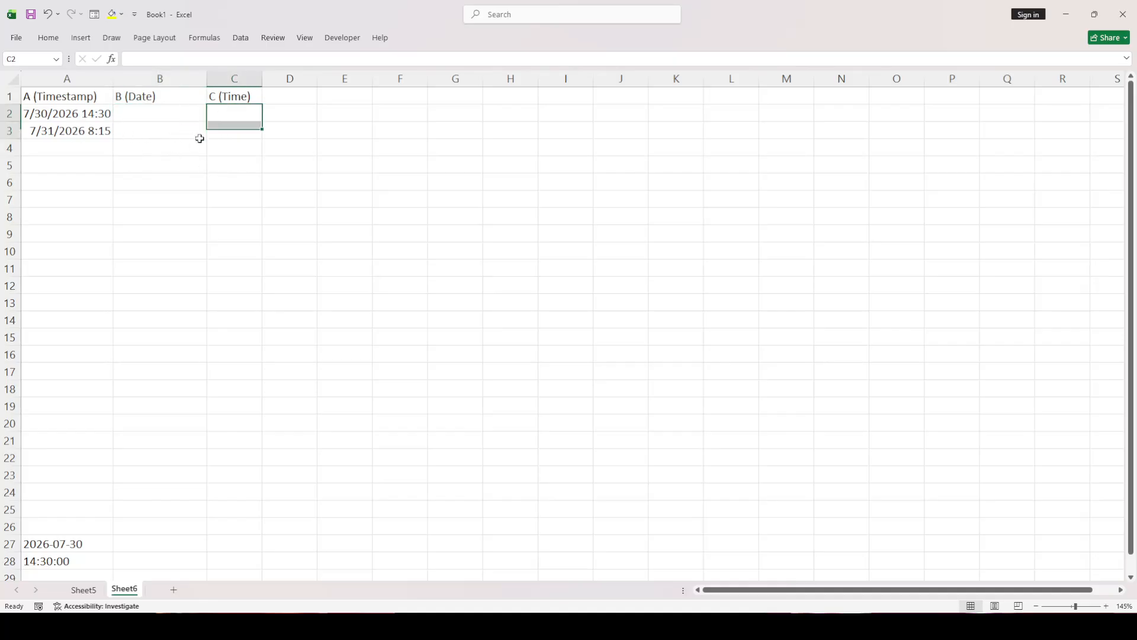
left_click(162, 127)
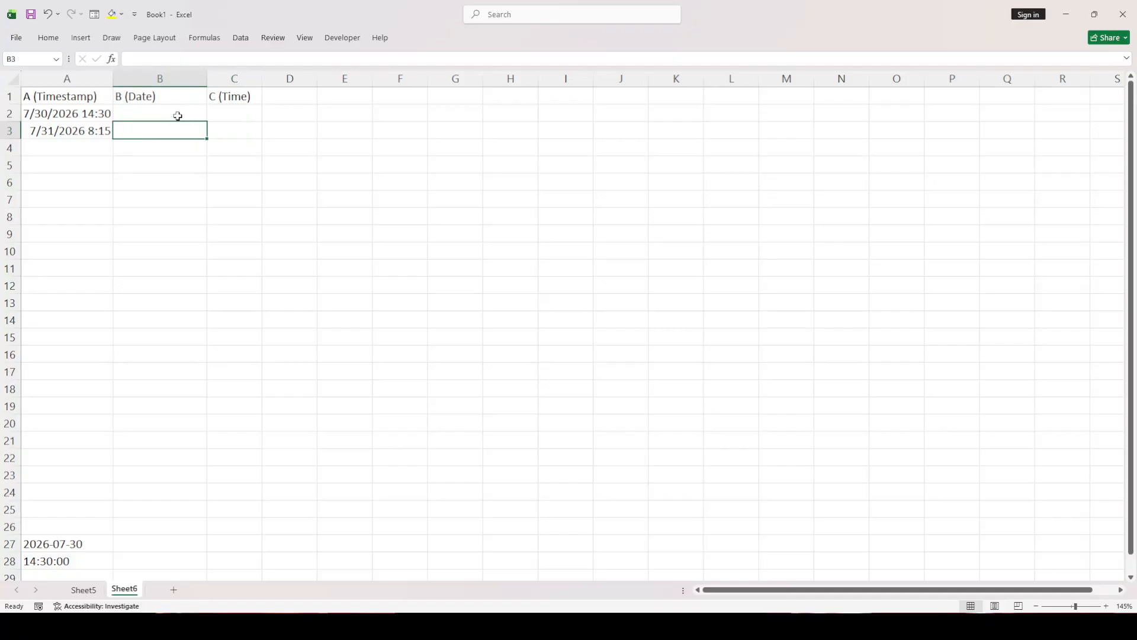
left_click(93, 546)
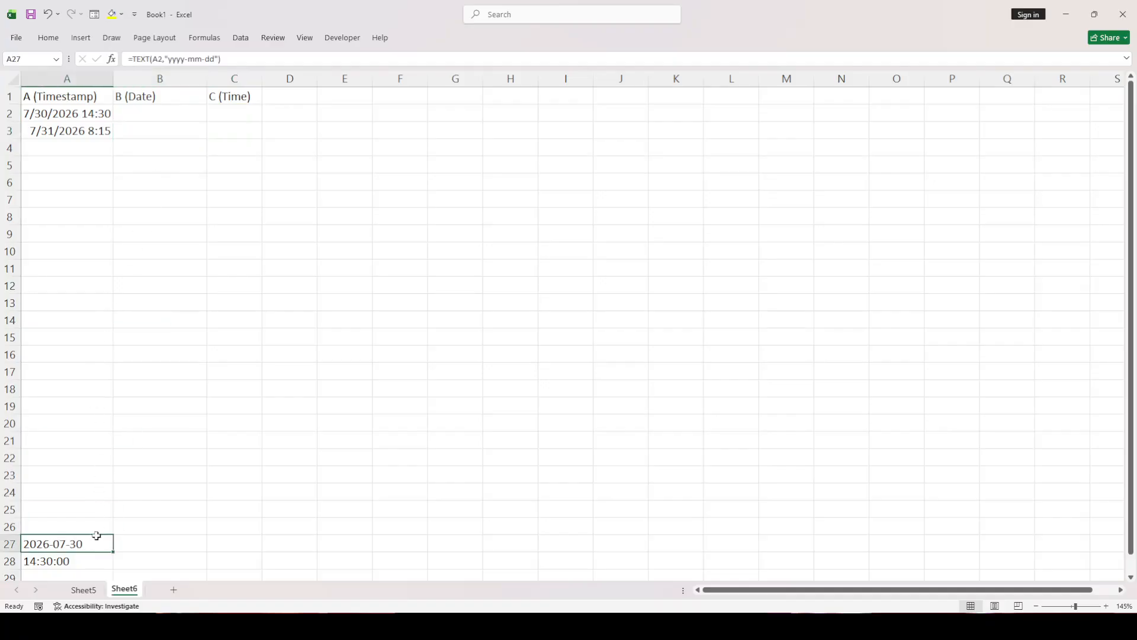
left_click(171, 109)
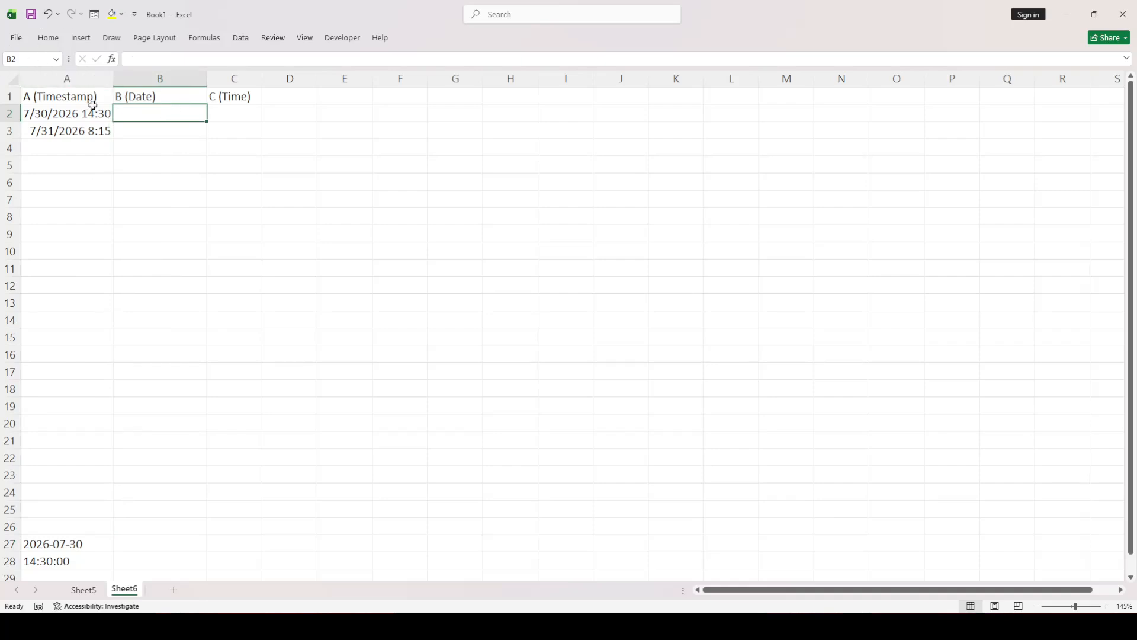
double_click(121, 115)
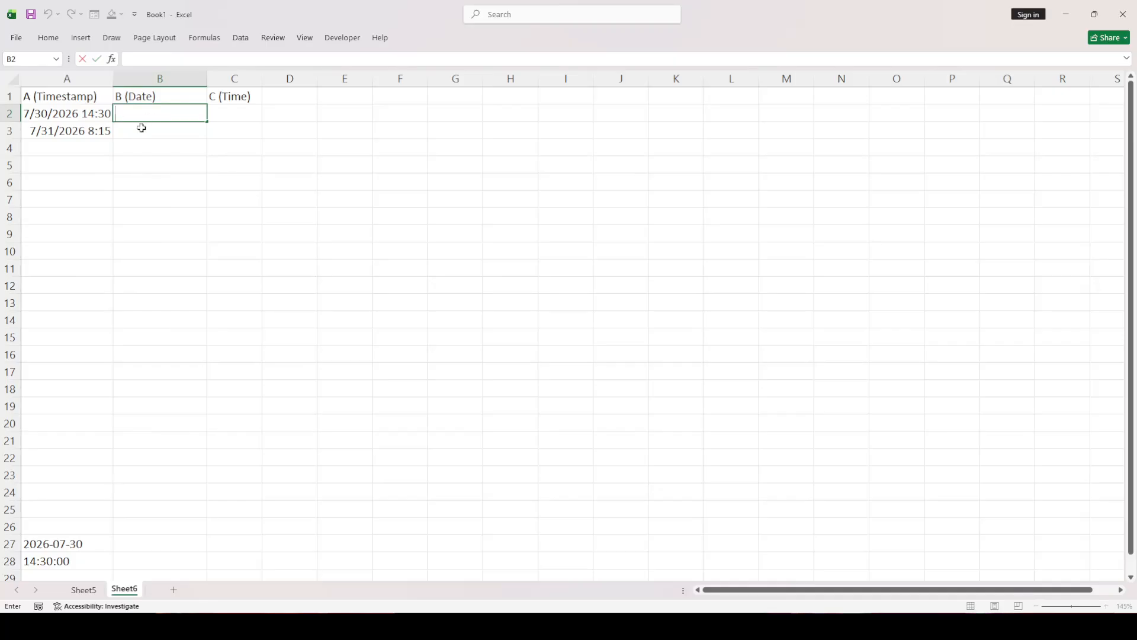
Copy the date formula text from A27 and enter it in B2 as =TEXT(A2,"yyyy-mm-dd")
left_click(61, 539)
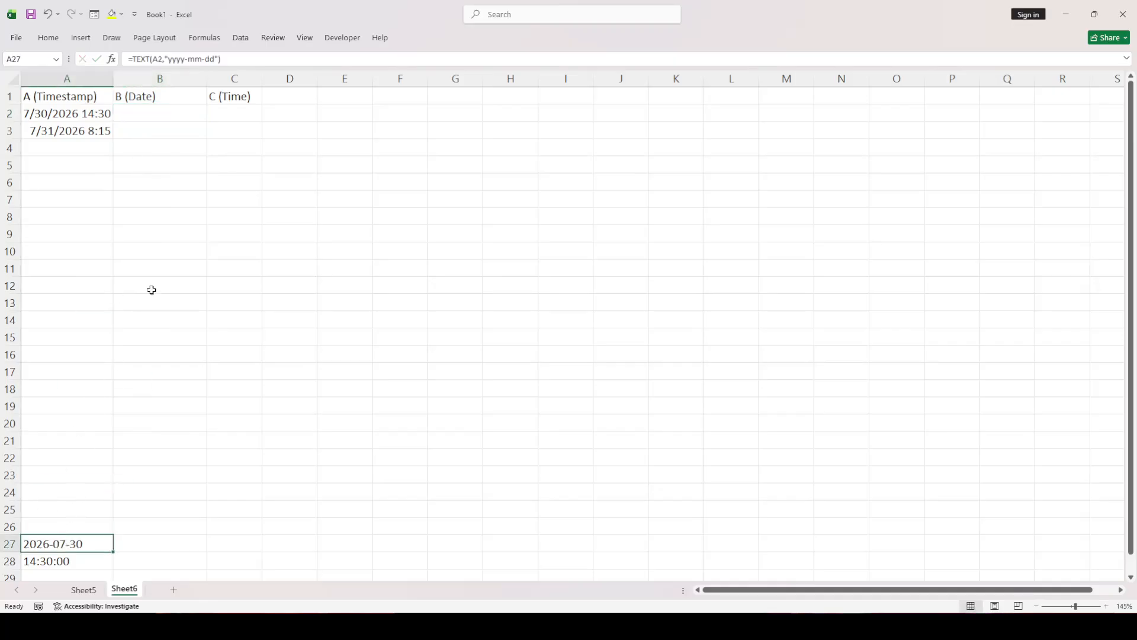
left_click_drag(221, 58, 130, 59)
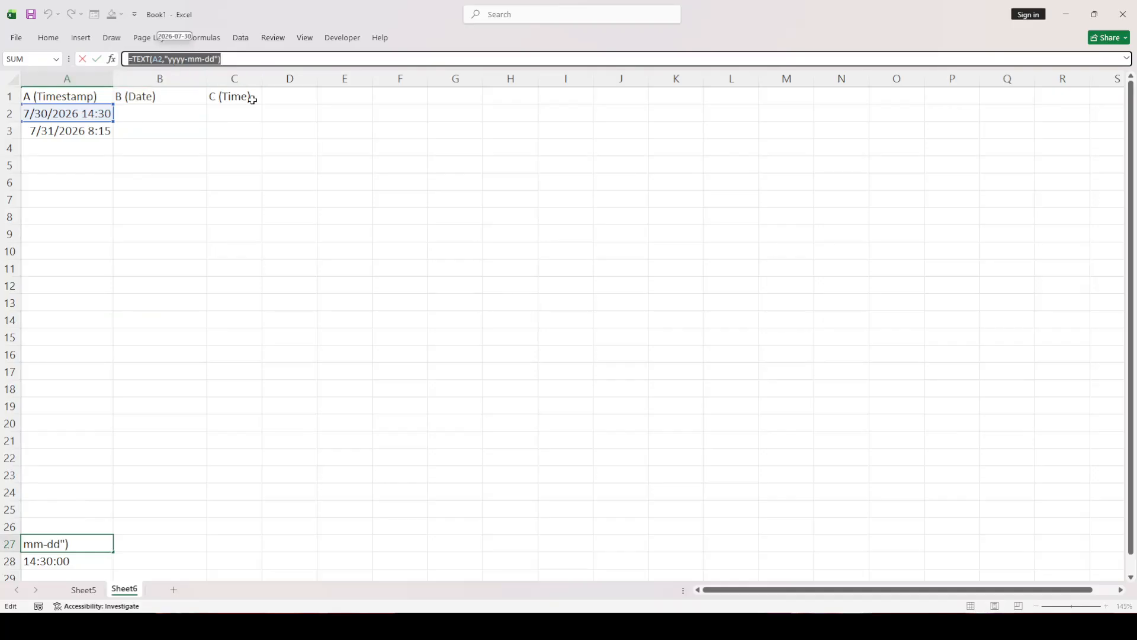
left_click(249, 62)
left_click(242, 144)
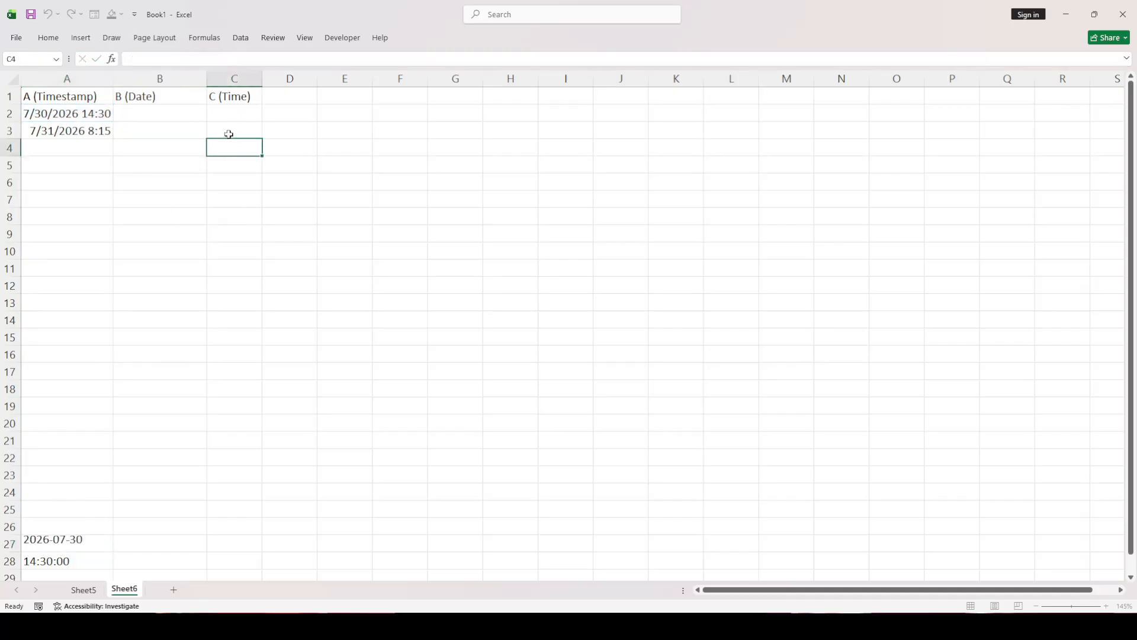
left_click(173, 113)
double_click(173, 113)
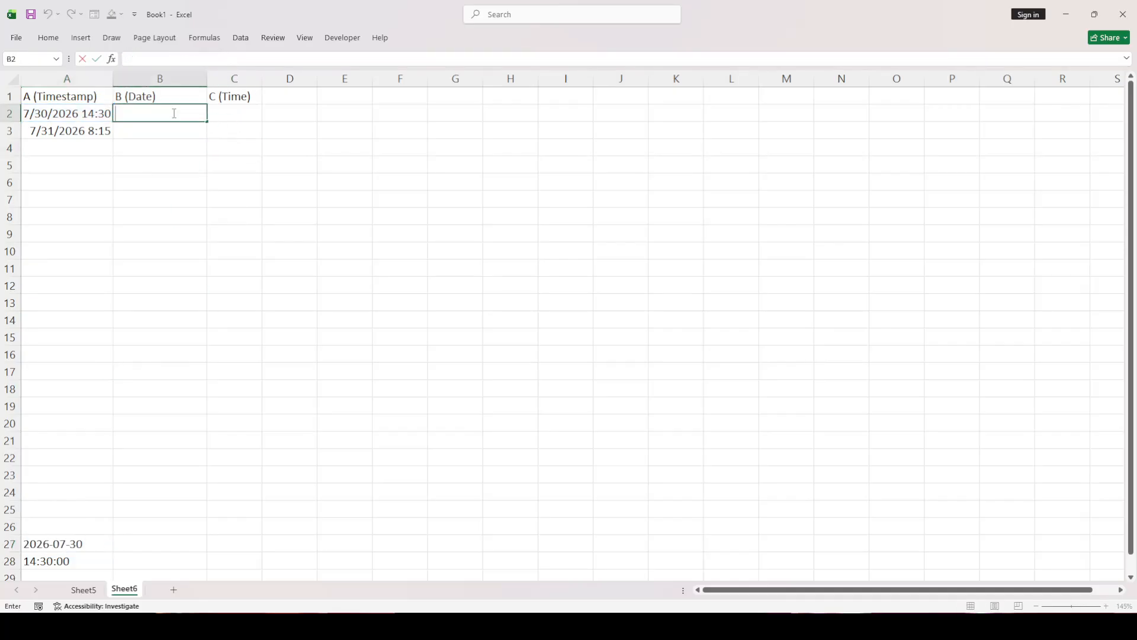
type("=TEXT(A2,\"yyyy-mm-dd\")")
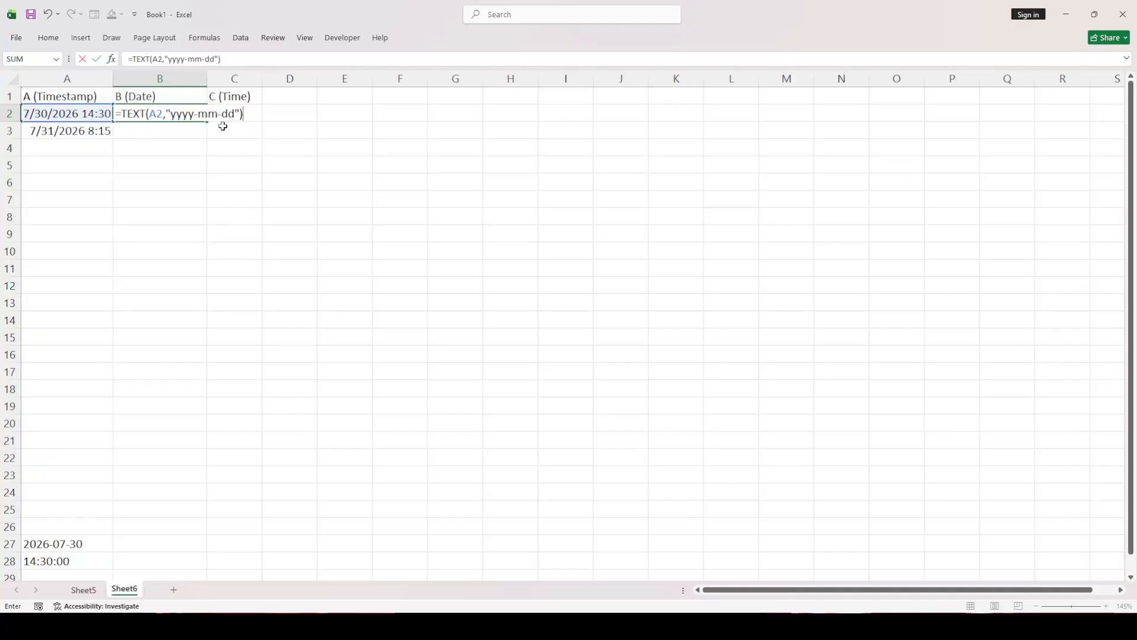
key("Return")
left_click(163, 112)
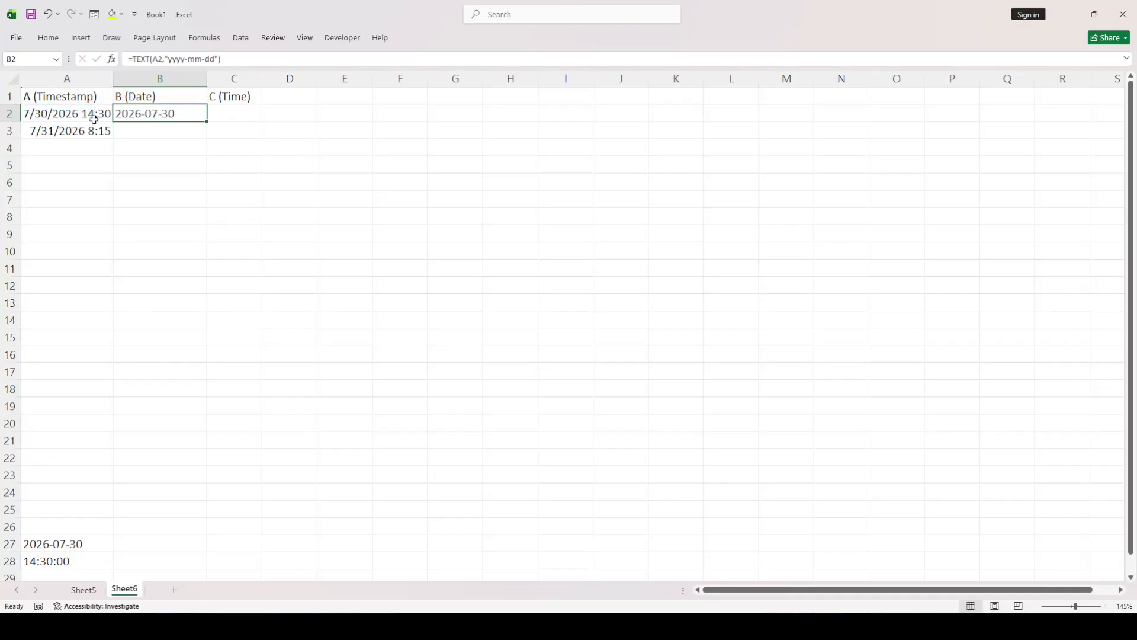
Copy the time formula text from A28 and enter it in C2 as =TEXT(A2,"hh:mm:ss")
left_click(82, 561)
left_click_drag(235, 59, 124, 59)
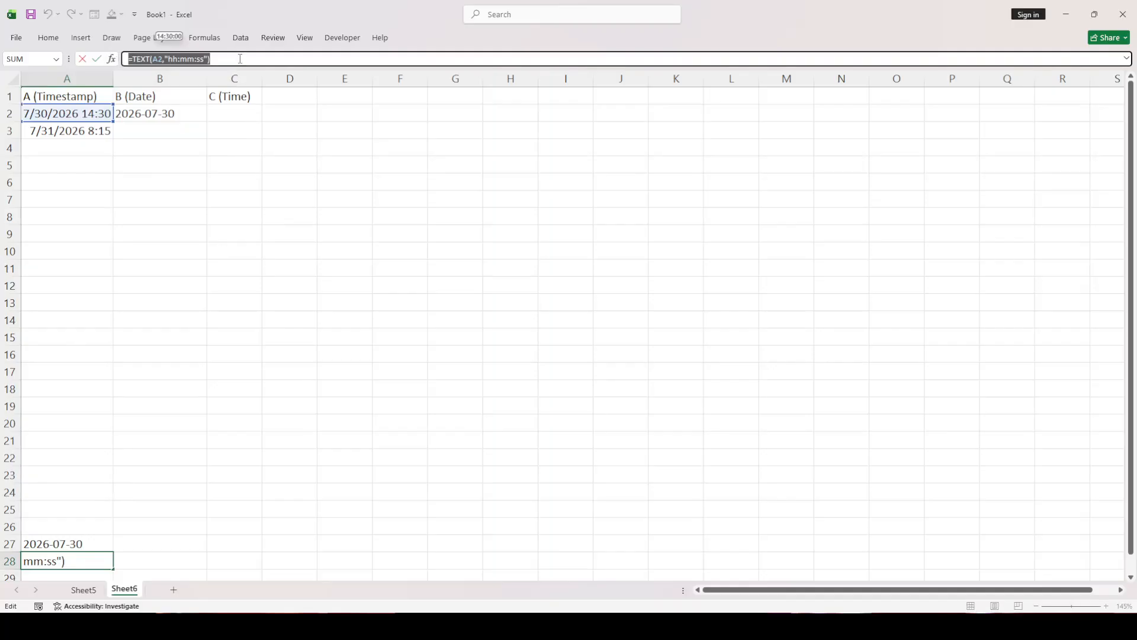
left_click(276, 127)
left_click(171, 115)
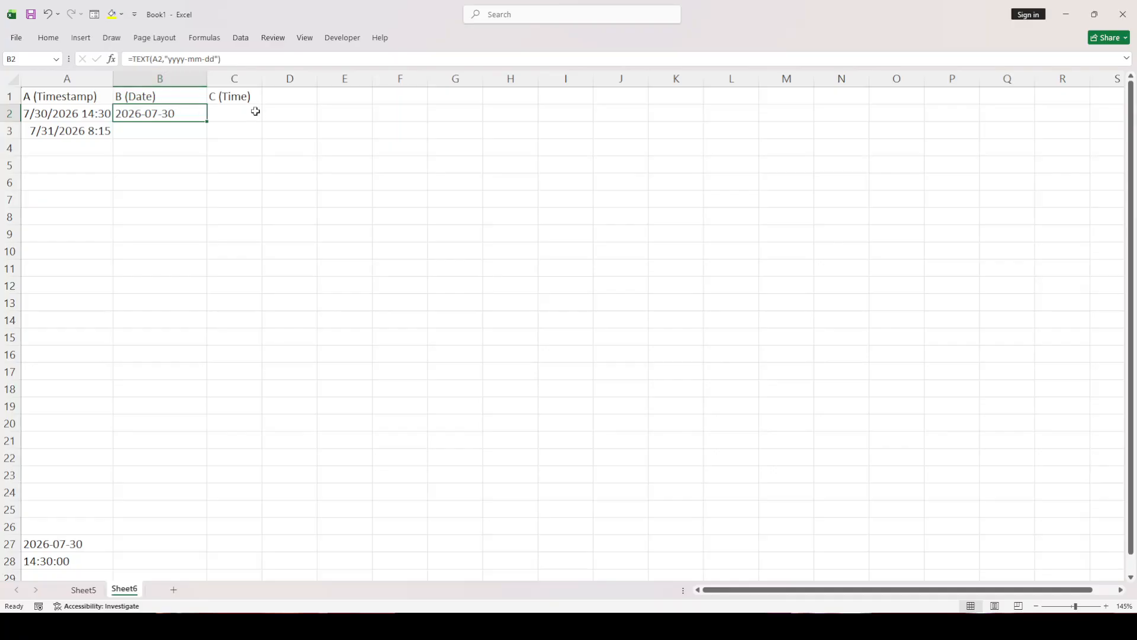
left_click(237, 113)
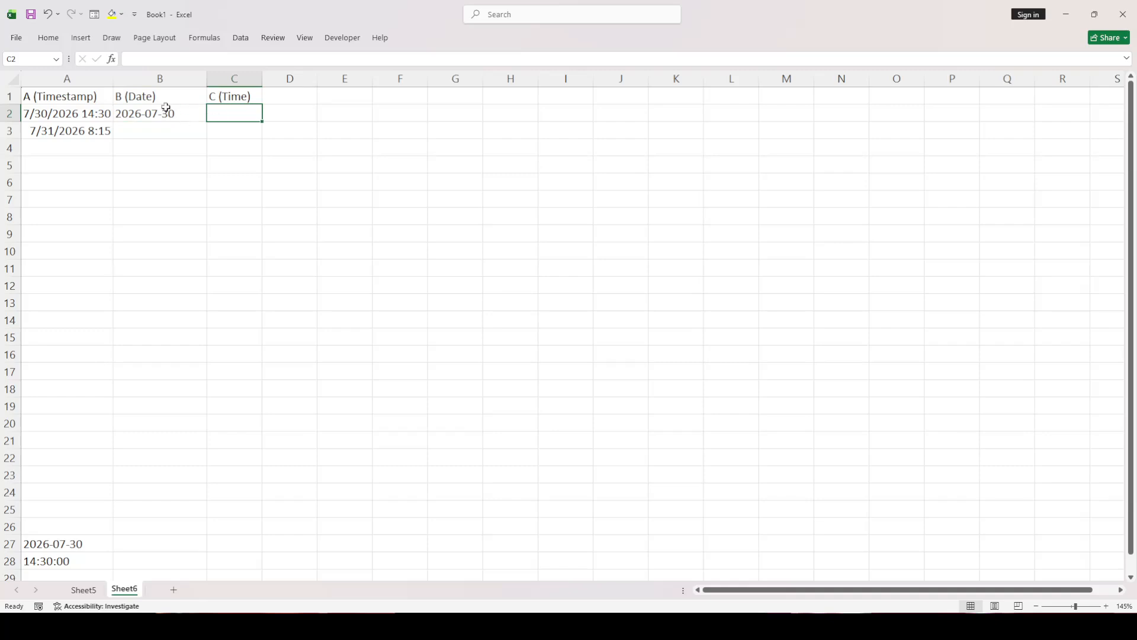
double_click(232, 114)
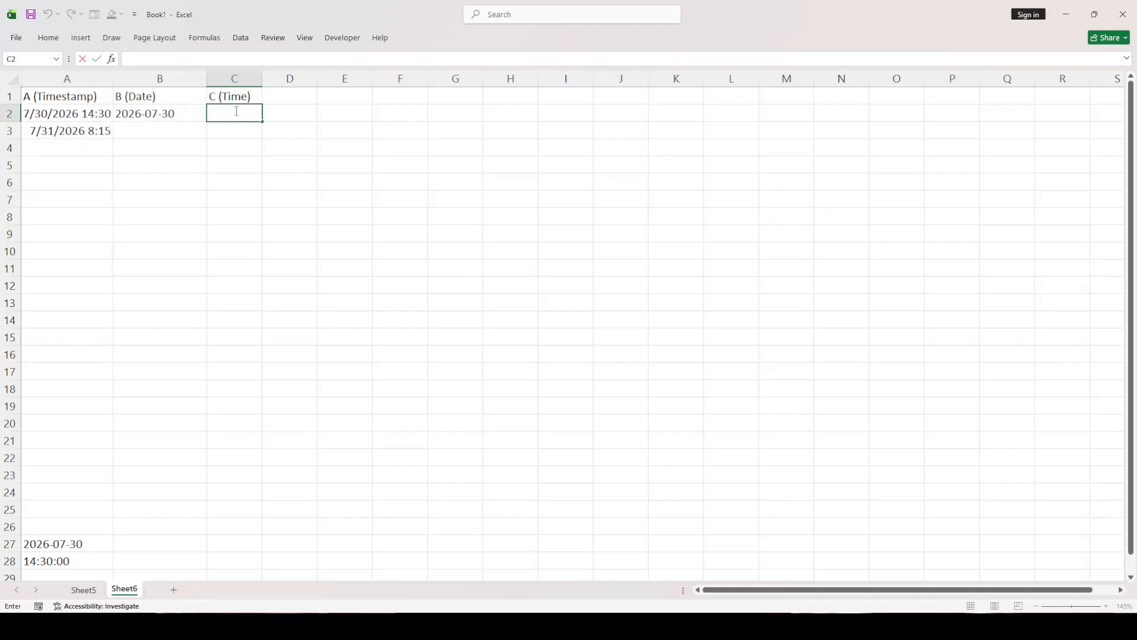
type("=TEXT(A2,\"hh:mm:ss\")")
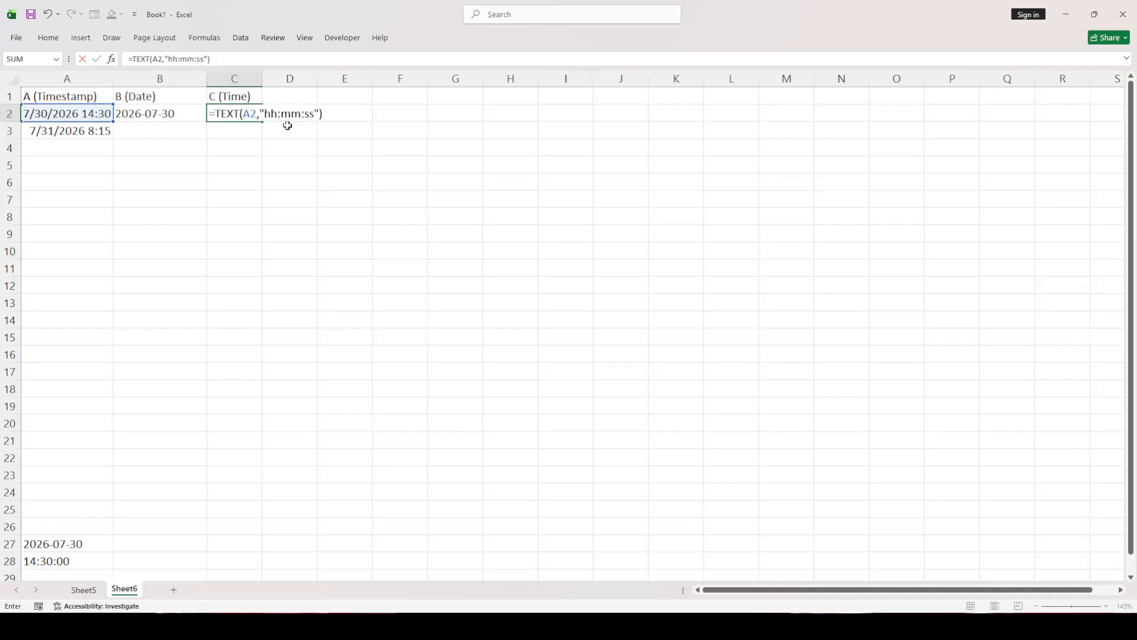
key("Return")
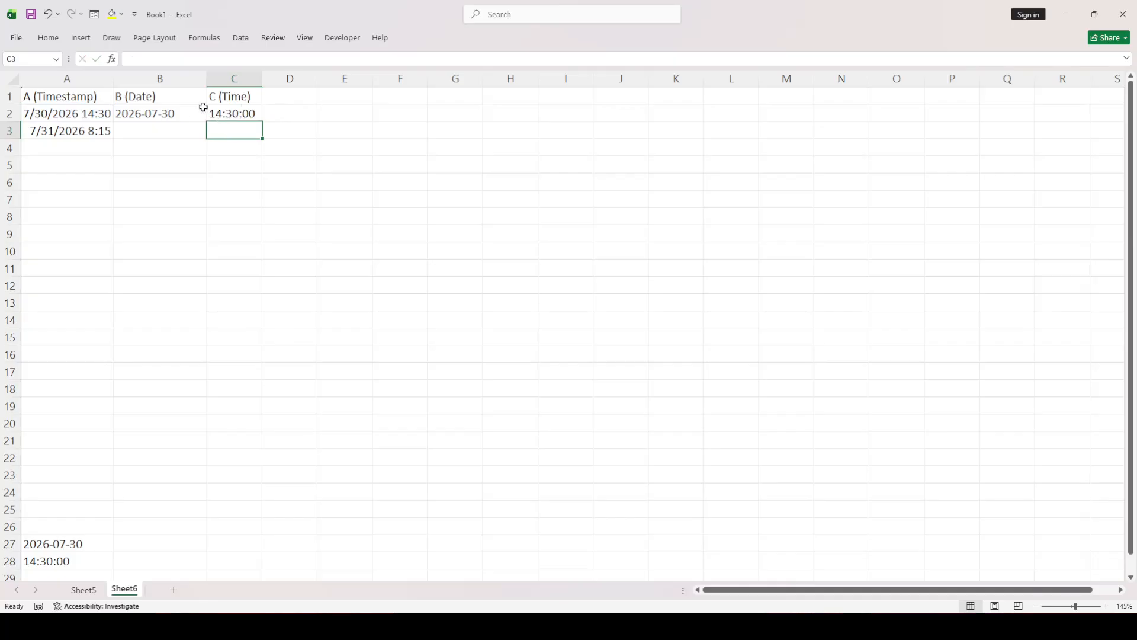
Compare the date formula in B2 with the time formula in C2
left_click(177, 124)
left_click(246, 119)
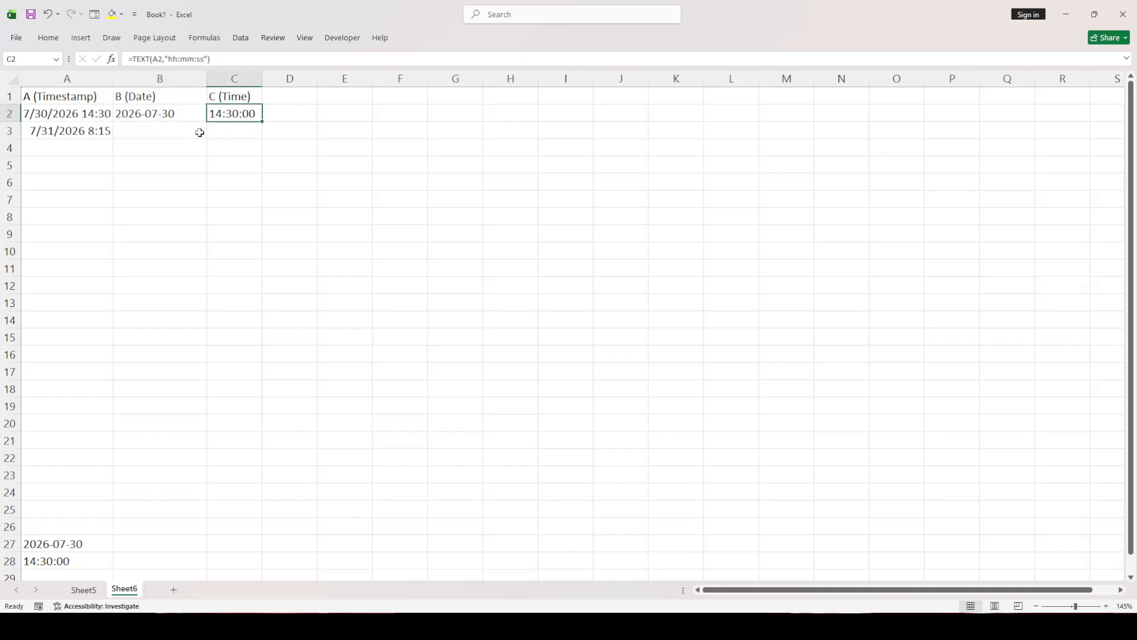
left_click(156, 126)
left_click(190, 112)
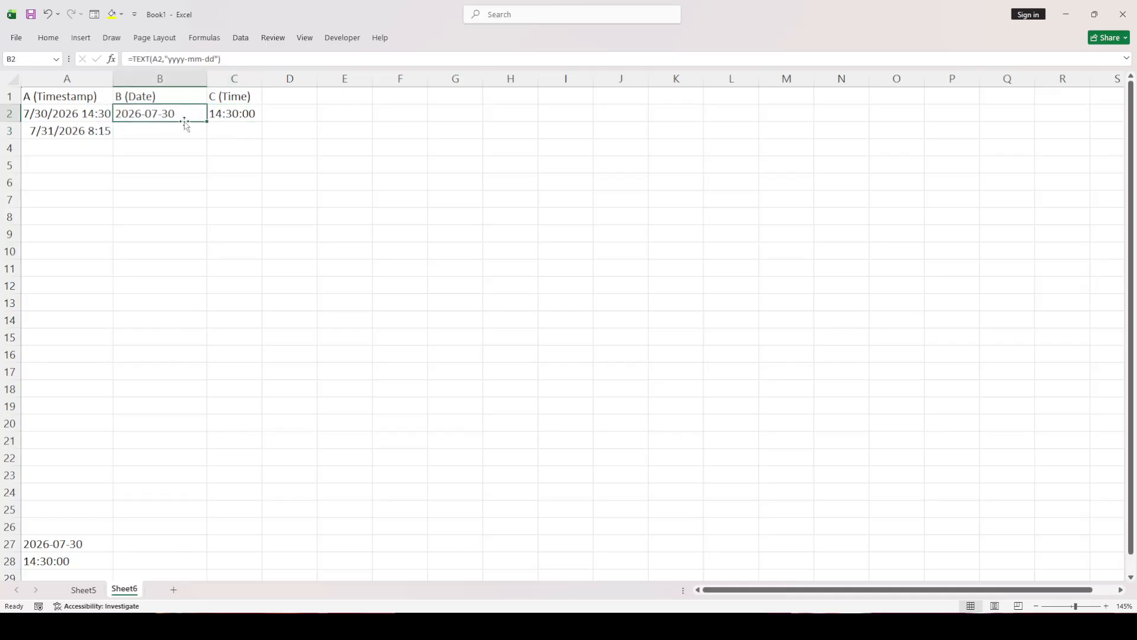
left_click(227, 121)
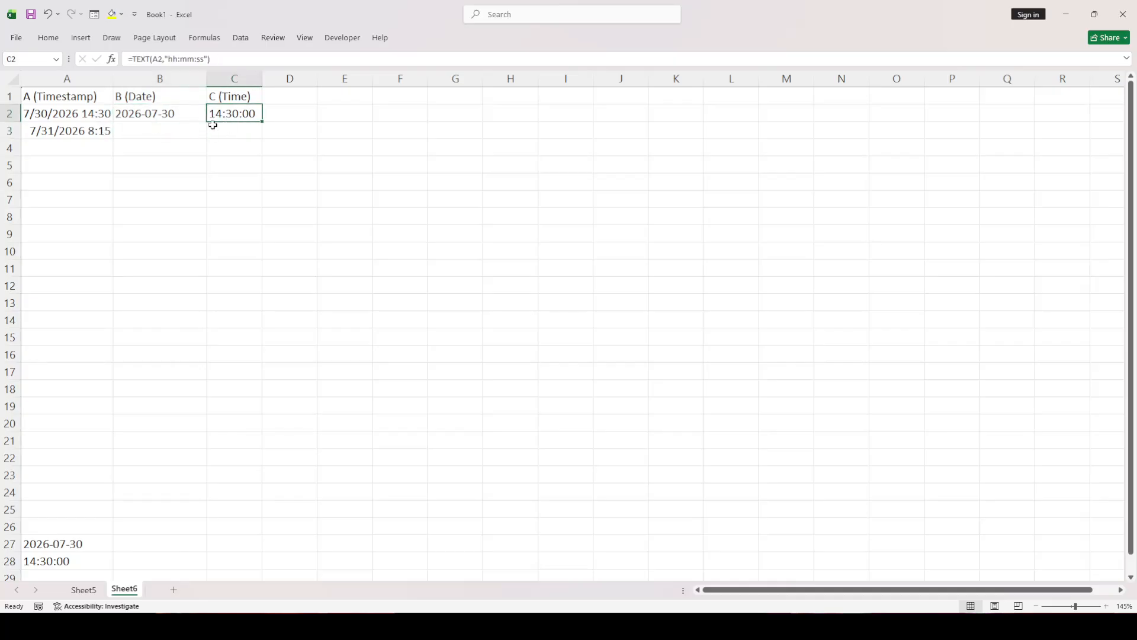
left_click(180, 119)
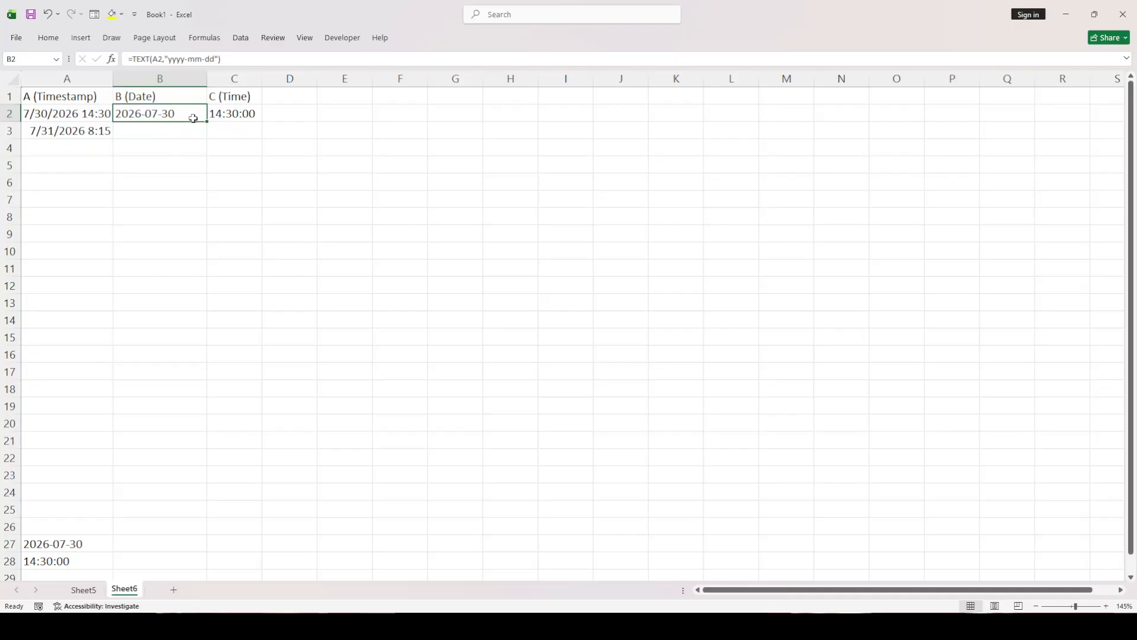
left_click(230, 118)
Fill the date formula from B2 and the time formula from C2 down to row 3
left_click(186, 117)
left_click_drag(206, 123, 206, 123)
left_click_drag(206, 122, 206, 137)
left_click(246, 114)
left_click_drag(261, 122, 263, 133)
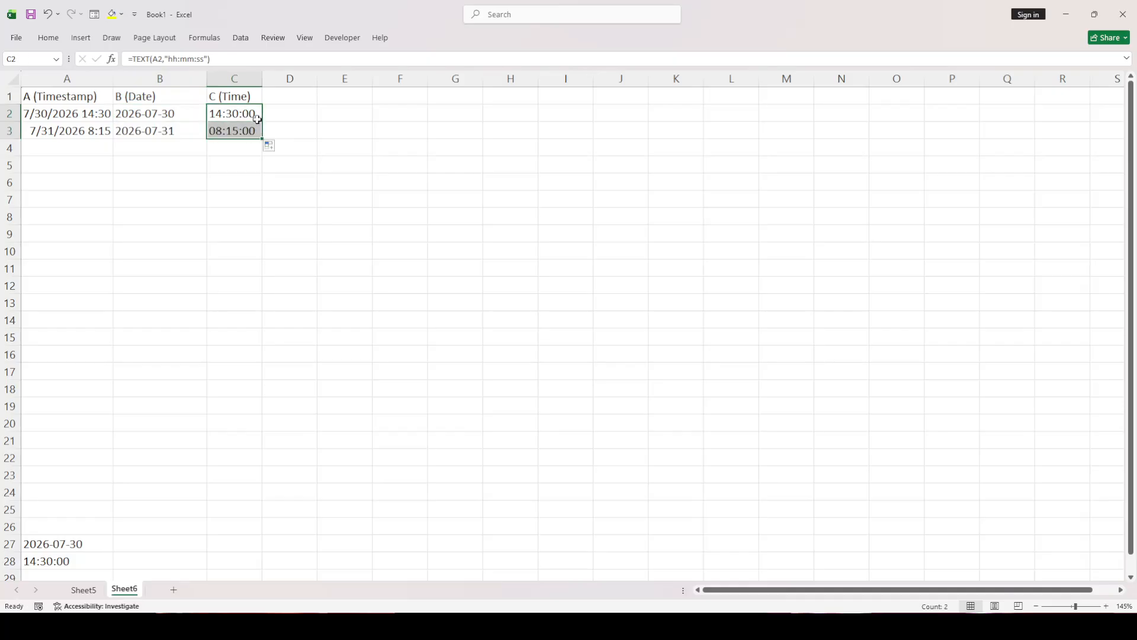
Undo both fills of the date and time formulas into row 3
left_click(186, 115)
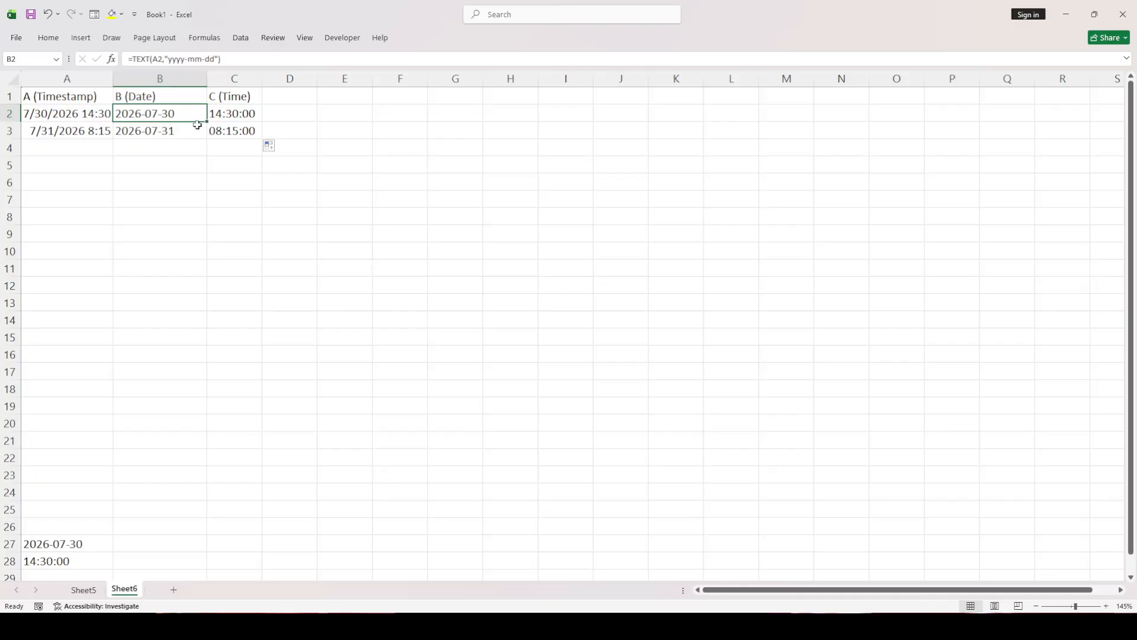
left_click(311, 200)
key("ctrl+z")
key("ctrl+z")
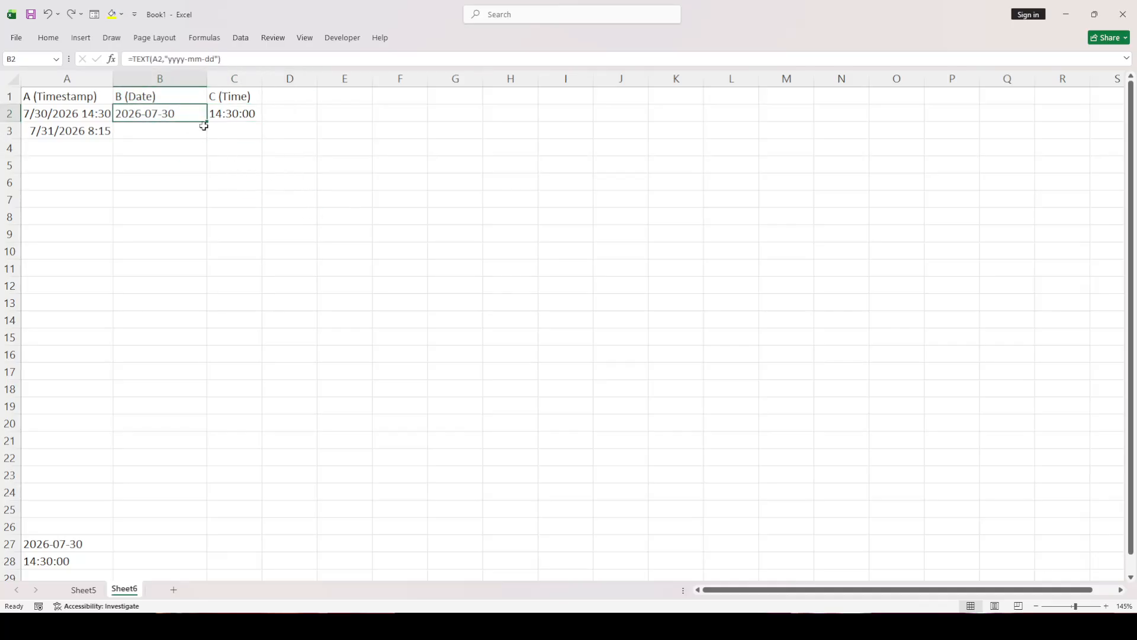
Extend the date formula in B2 to B3 and the time formula in C2 to C3
left_click_drag(207, 124, 233, 125)
left_click(234, 126)
left_click(259, 118)
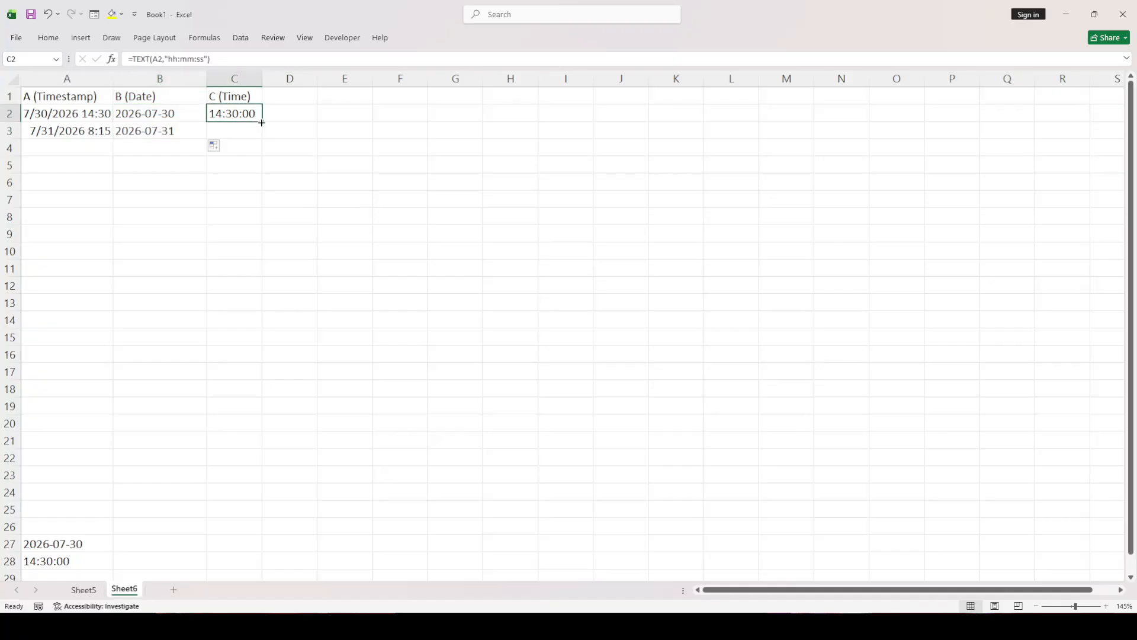
left_click_drag(261, 123, 265, 127)
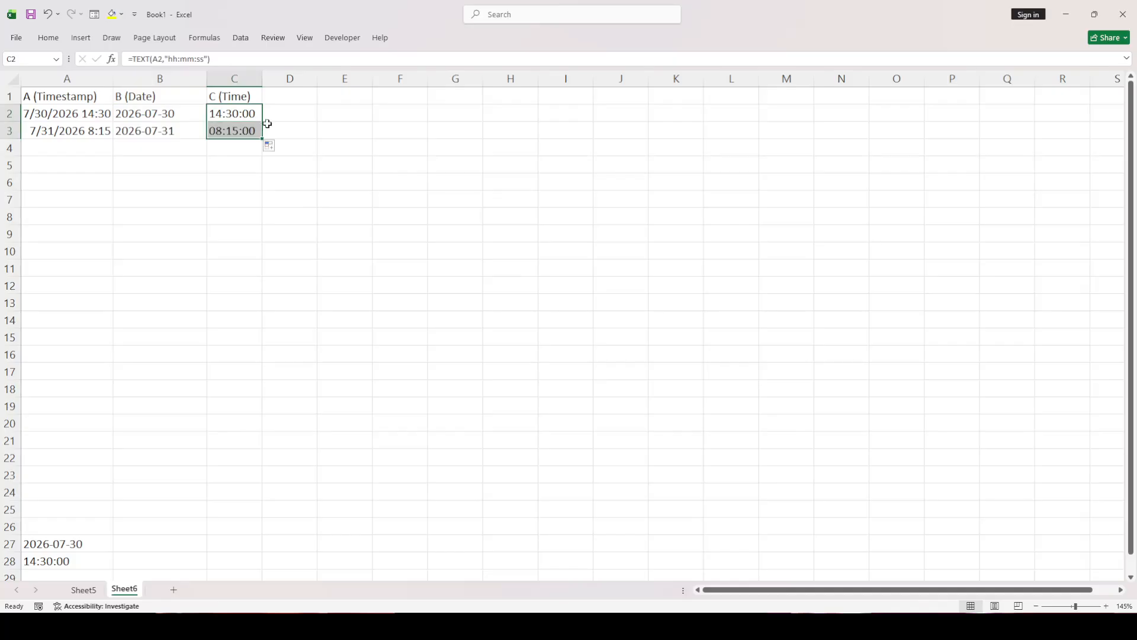
left_click(281, 128)
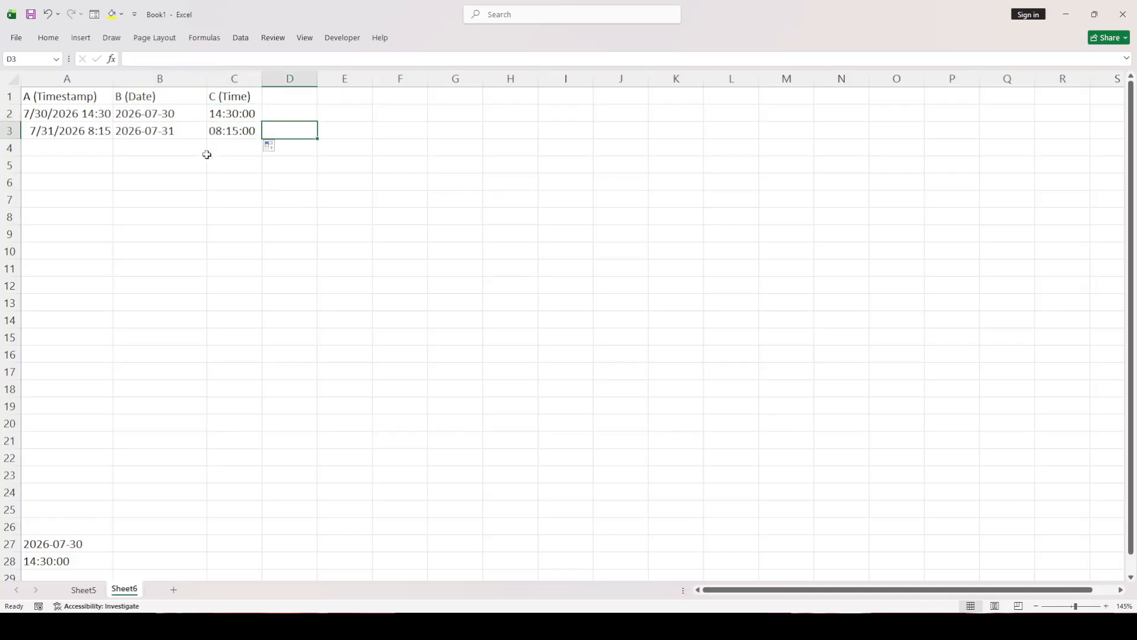
Review the split date and time formulas in cells B2 through C3
left_click(199, 115)
left_click(225, 119)
left_click(186, 129)
left_click(194, 116)
left_click(224, 124)
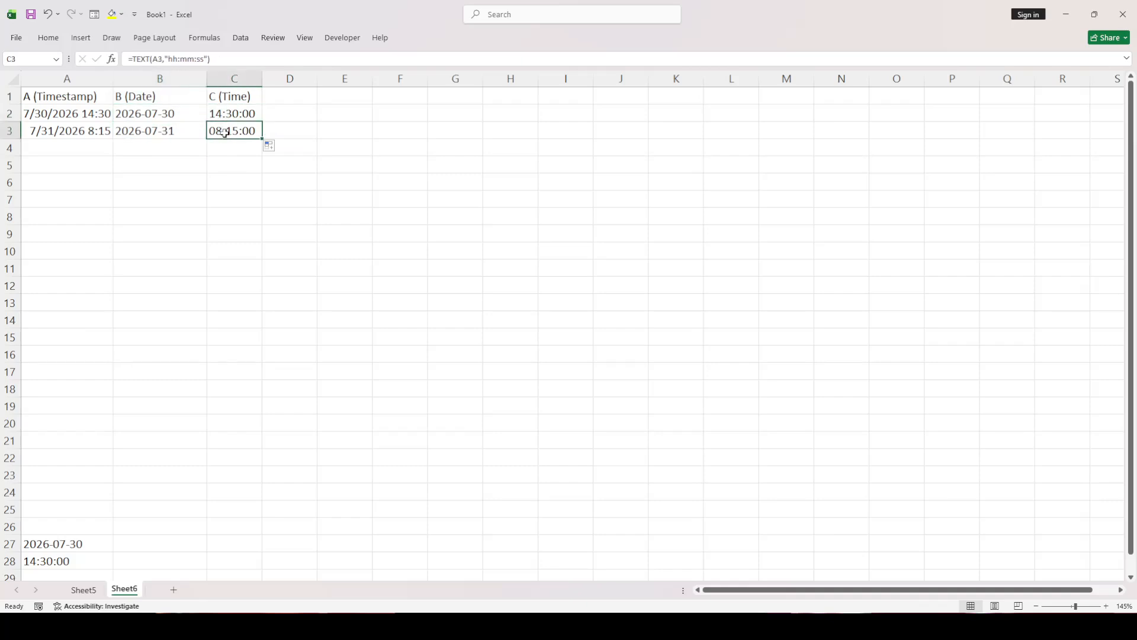
left_click(186, 116)
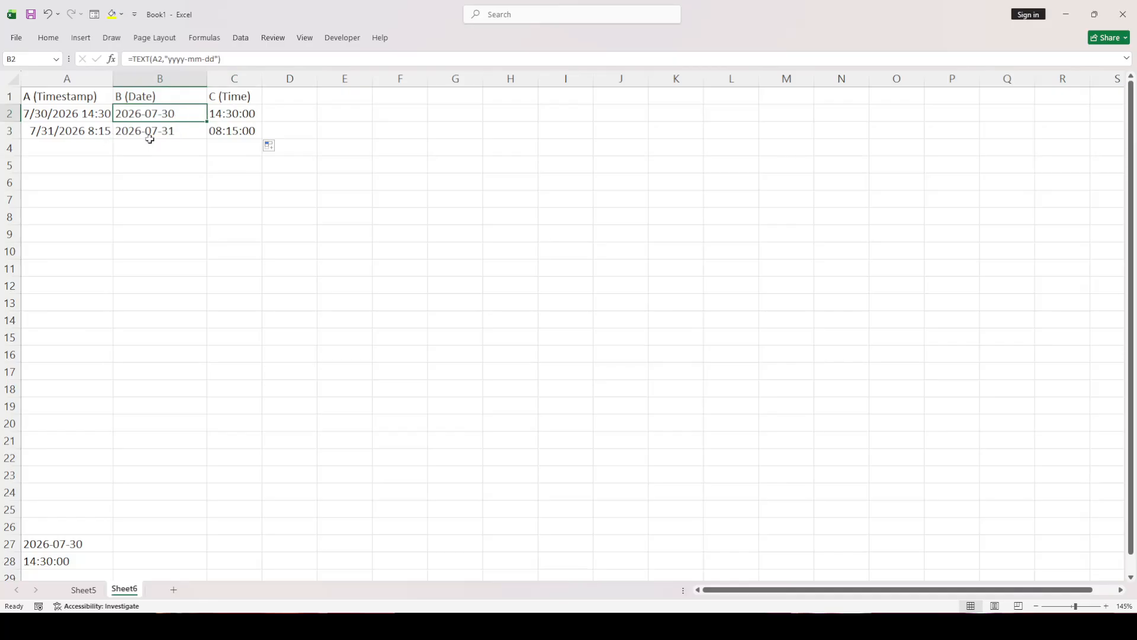
left_click(230, 114)
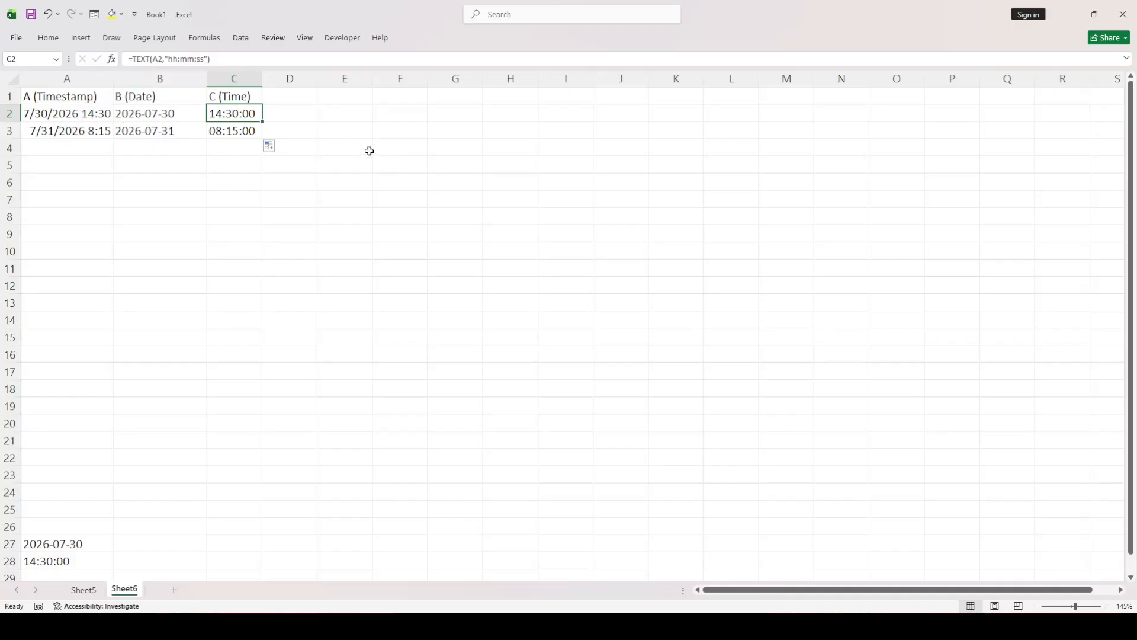
scroll(367, 149, "up", 1, "ctrl")
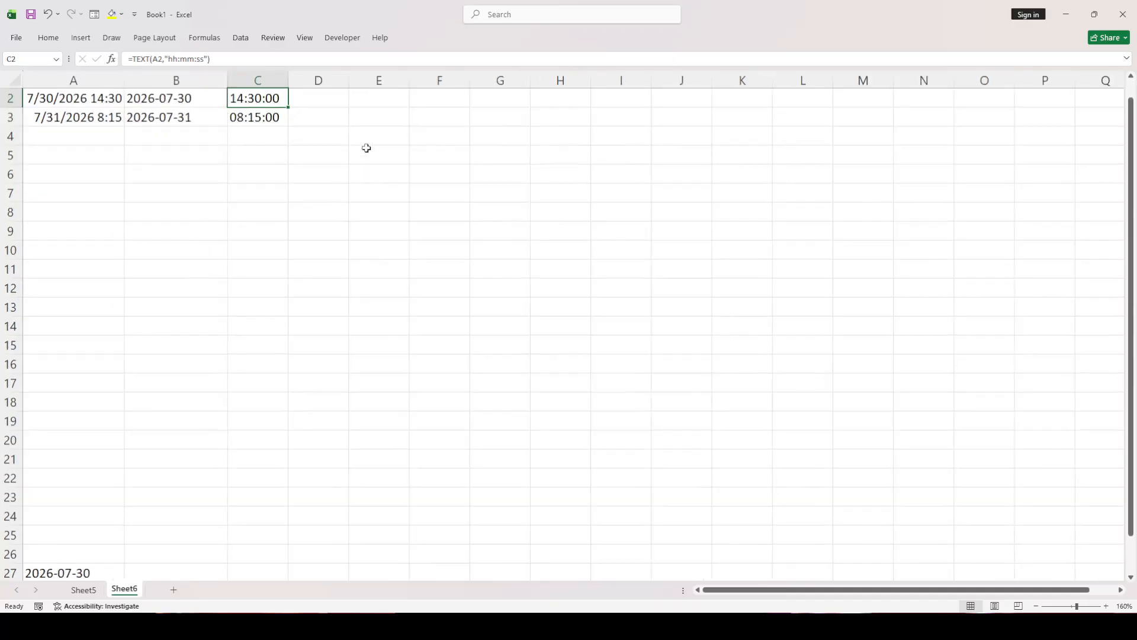
scroll(365, 148, "down", 1, "ctrl")
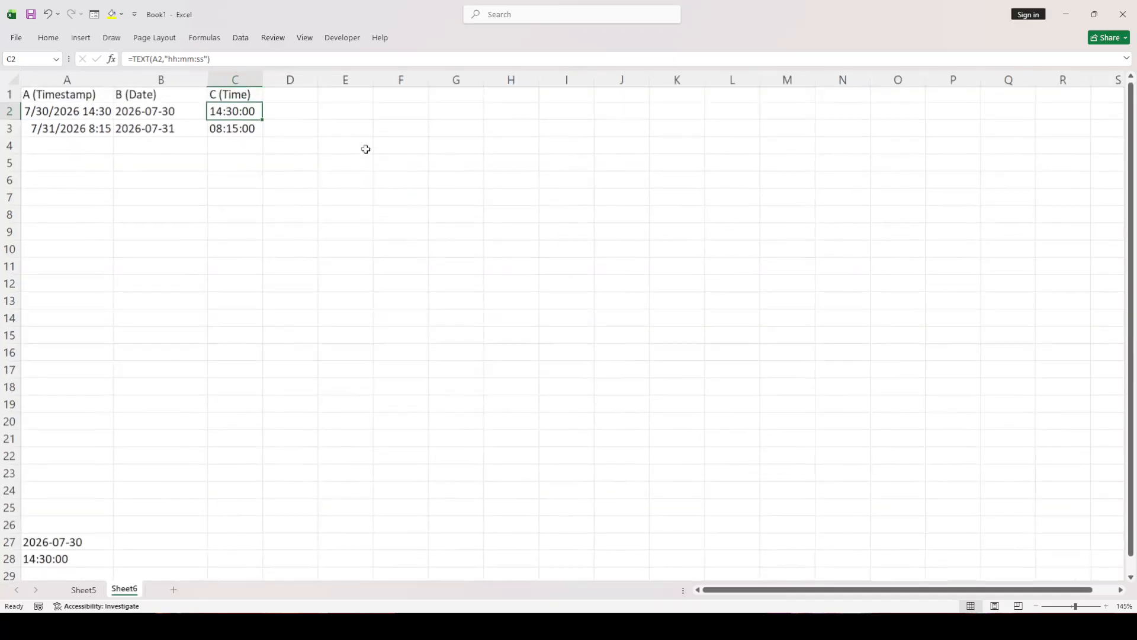
left_click(363, 145, "ctrl")
left_click(345, 120)
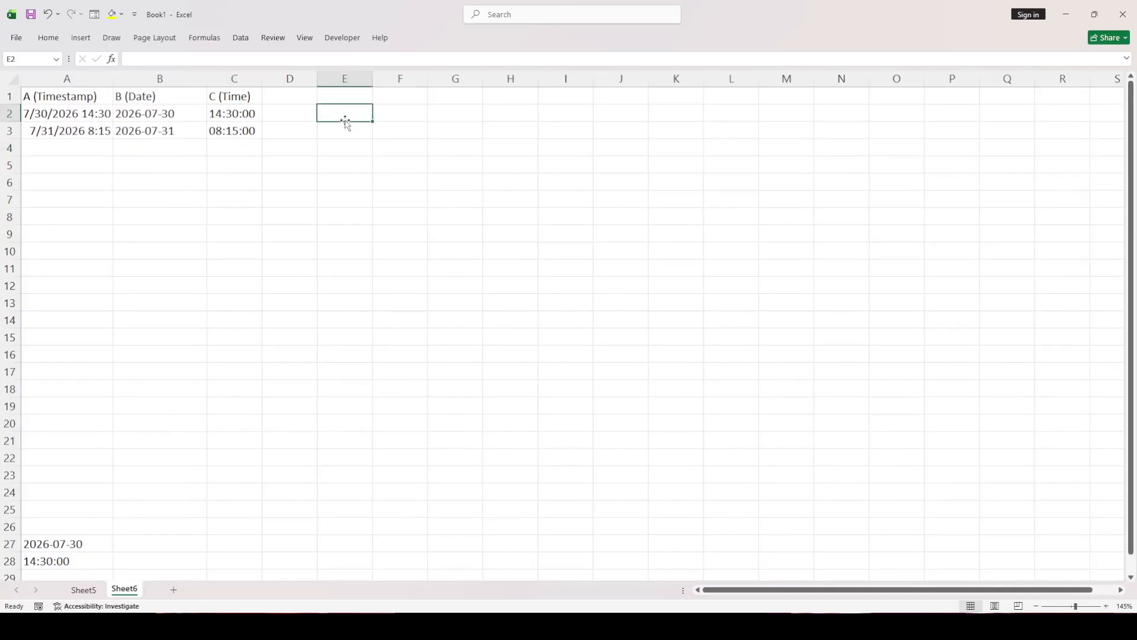
scroll(330, 111, "up", 1, "ctrl")
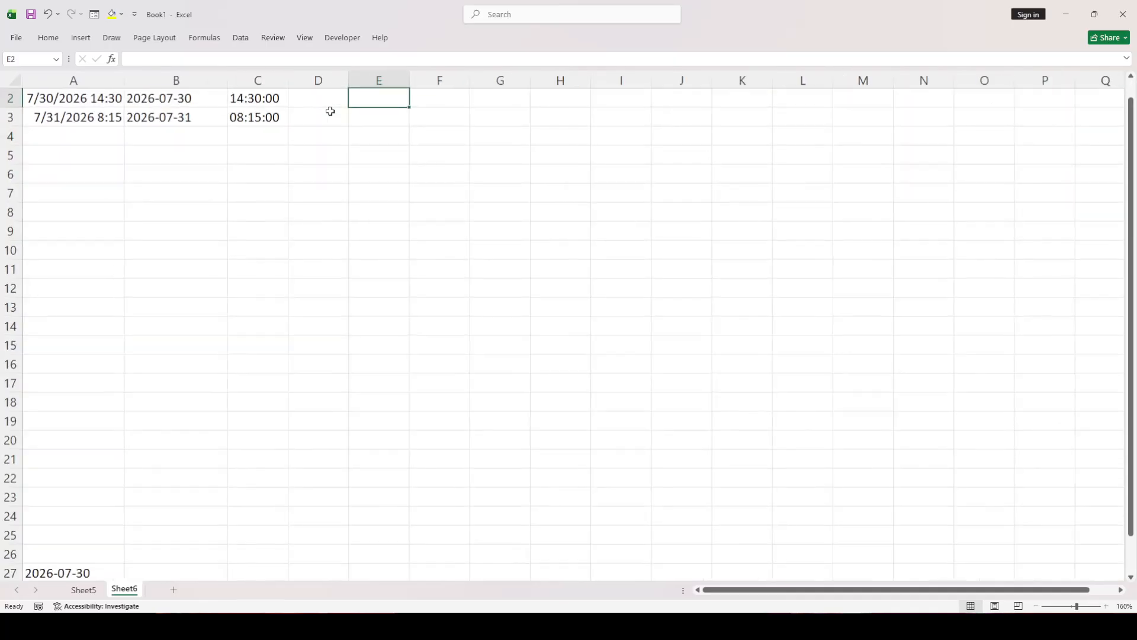
scroll(348, 173, "up", 1)
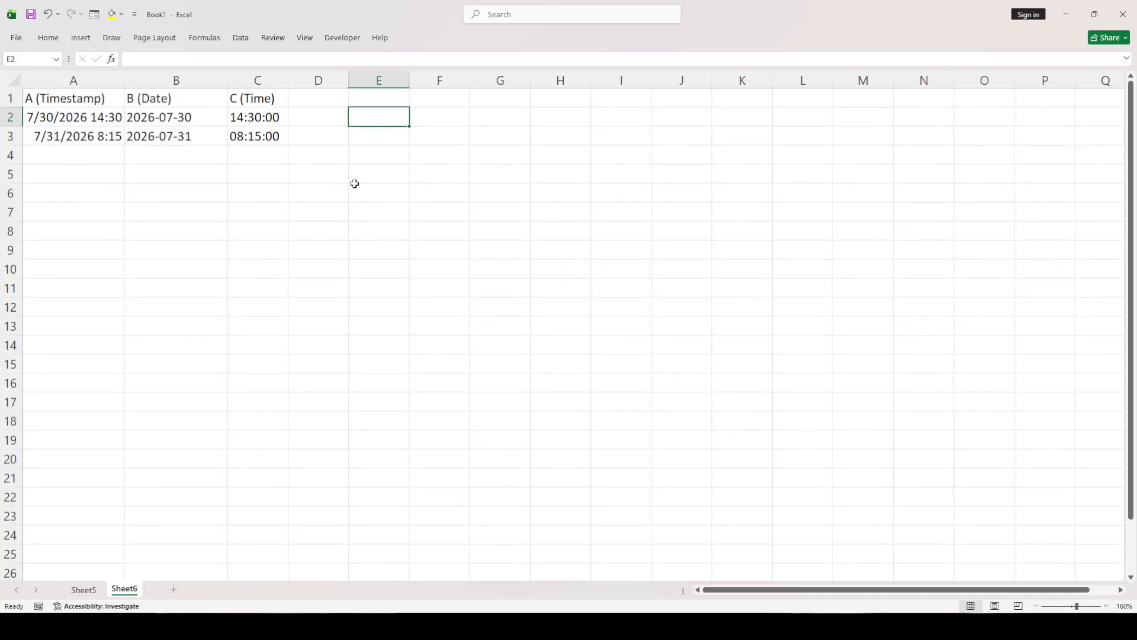
left_click(345, 171)
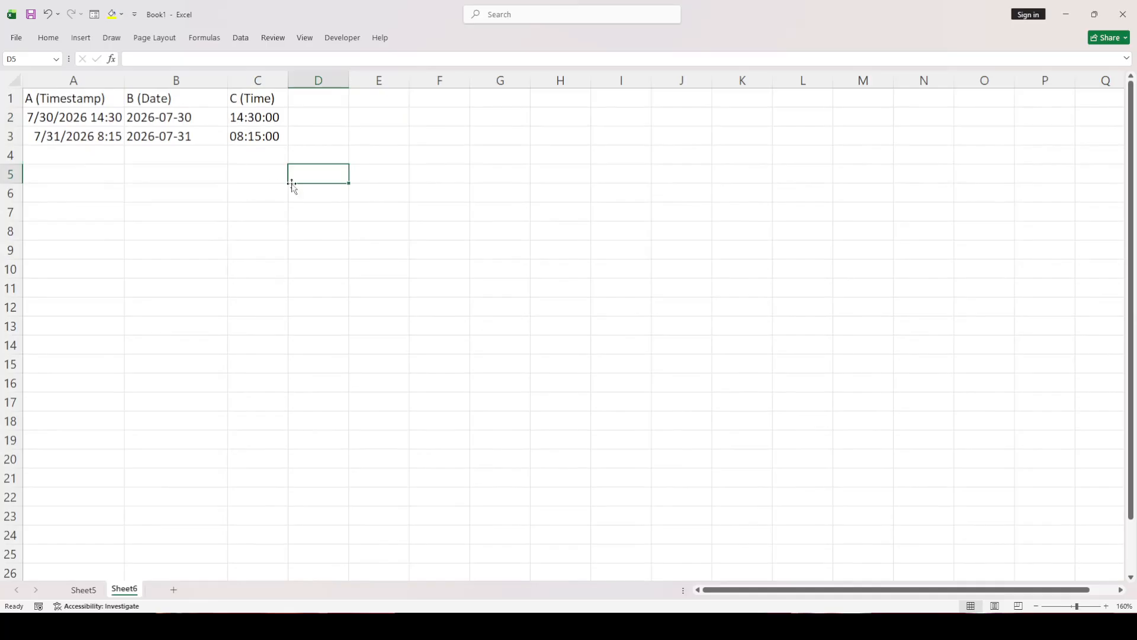
left_click(465, 265)
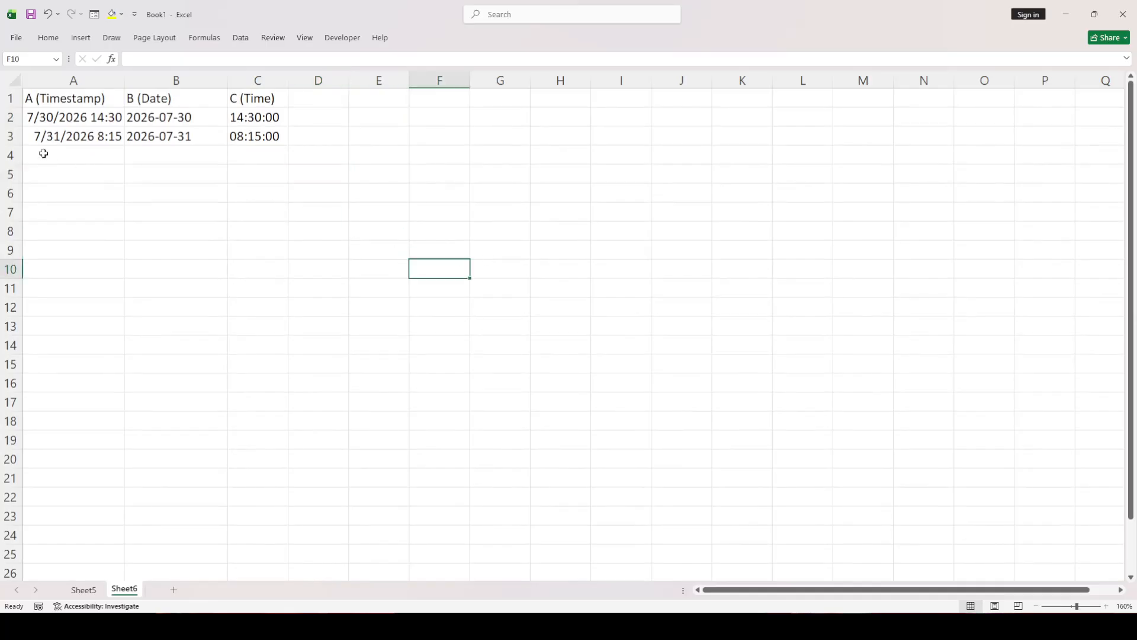